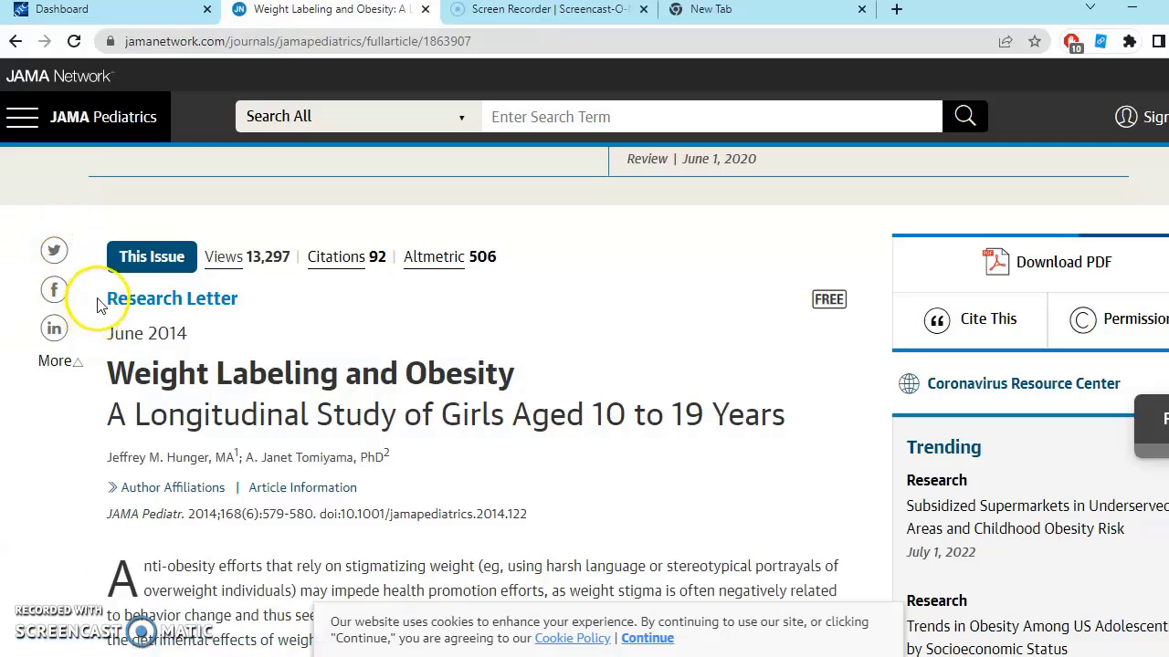
- Select the Weight Labeling and Obesity article text on the JAMA page for copying into Word
mouse_move(101, 298)
left_mouse_down()
mouse_move(285, 637)
mouse_move(358, 624)
left_mouse_up()
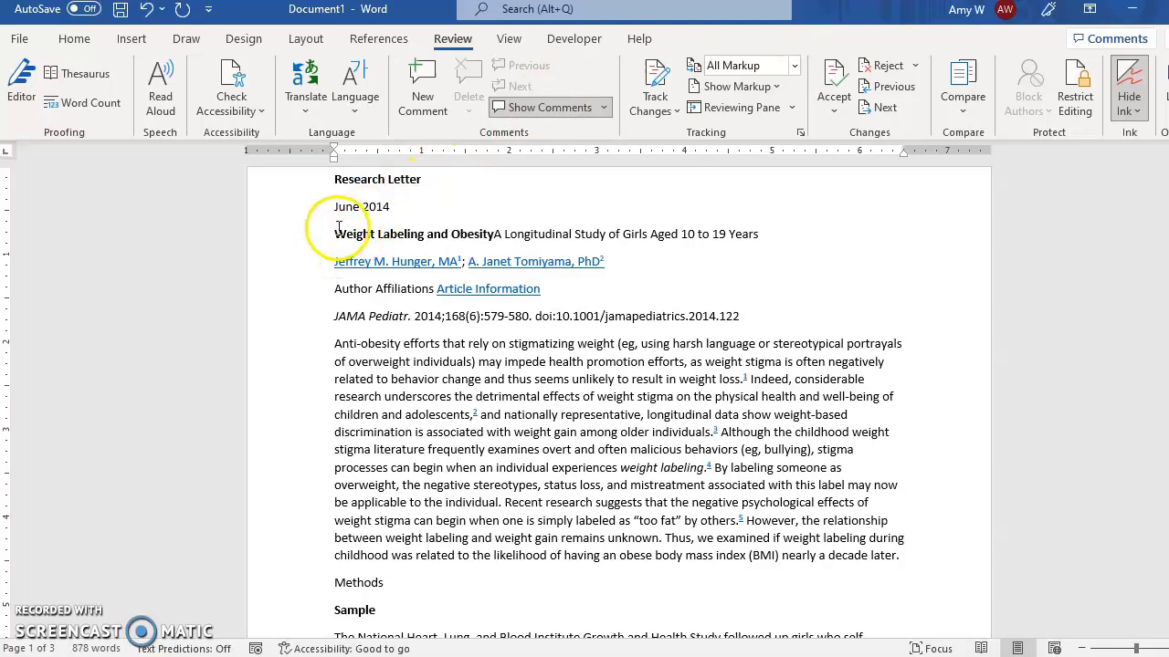
- Select the title 'Weight Labeling and Obesity' as the comment anchor
left_click_drag(334, 234, 490, 234)
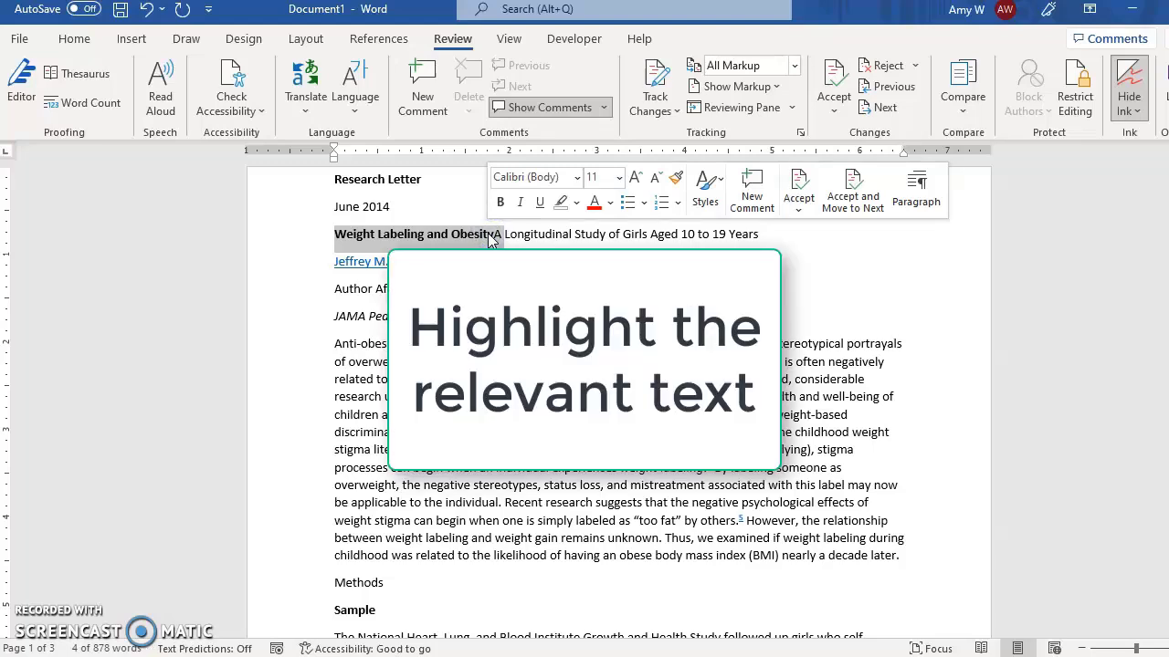
- Post the comment 'This title tells me that it might talk about calling people overweight.' on the title
left_click(752, 199)
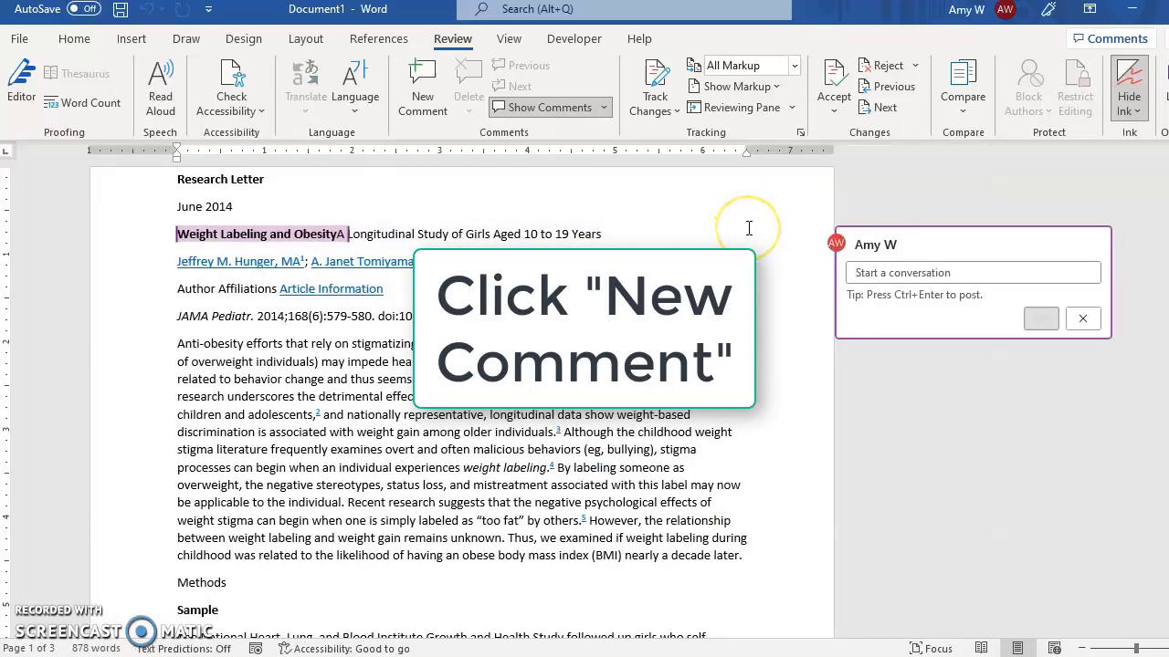
type("1")
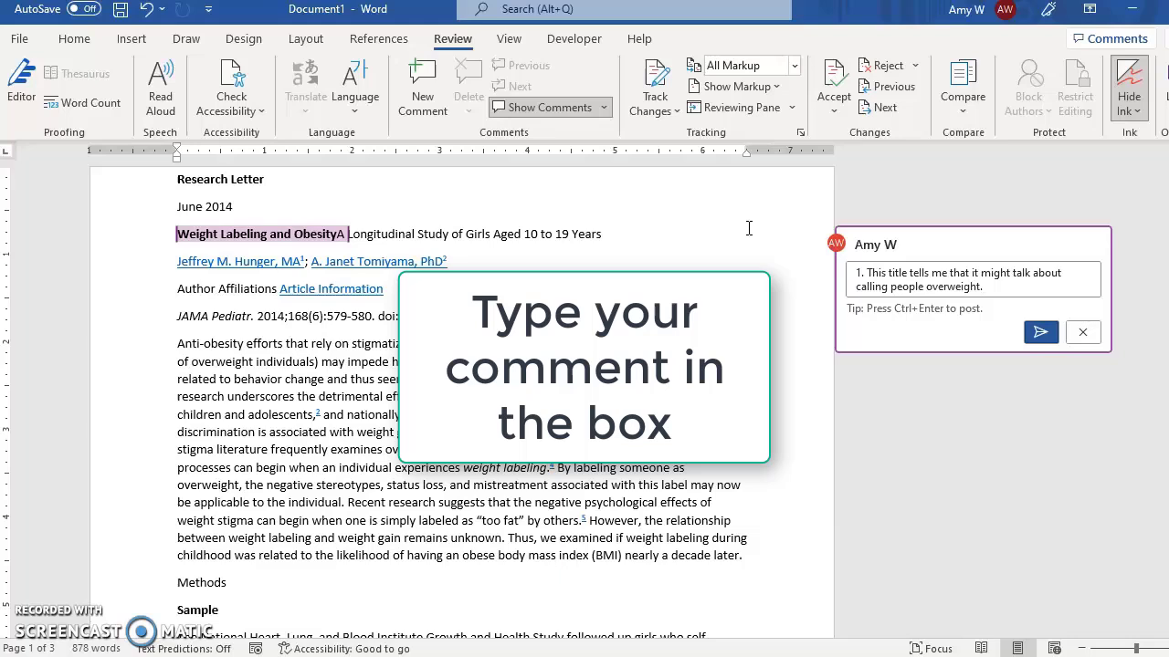
left_click(1042, 336)
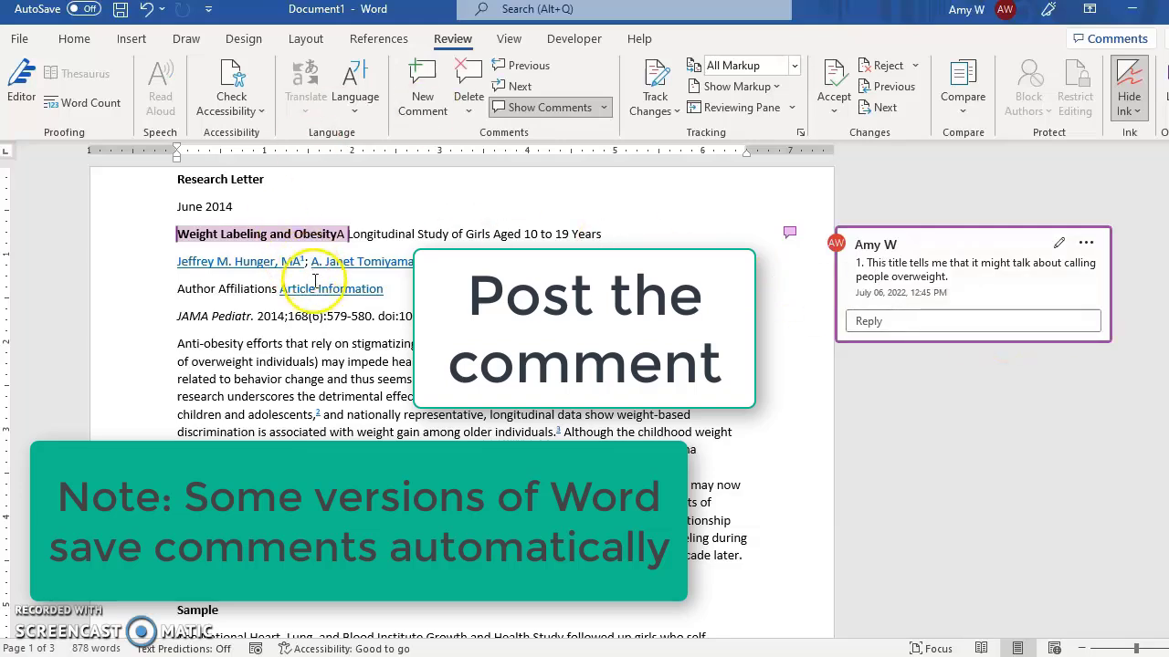
left_click_drag(177, 343, 315, 362)
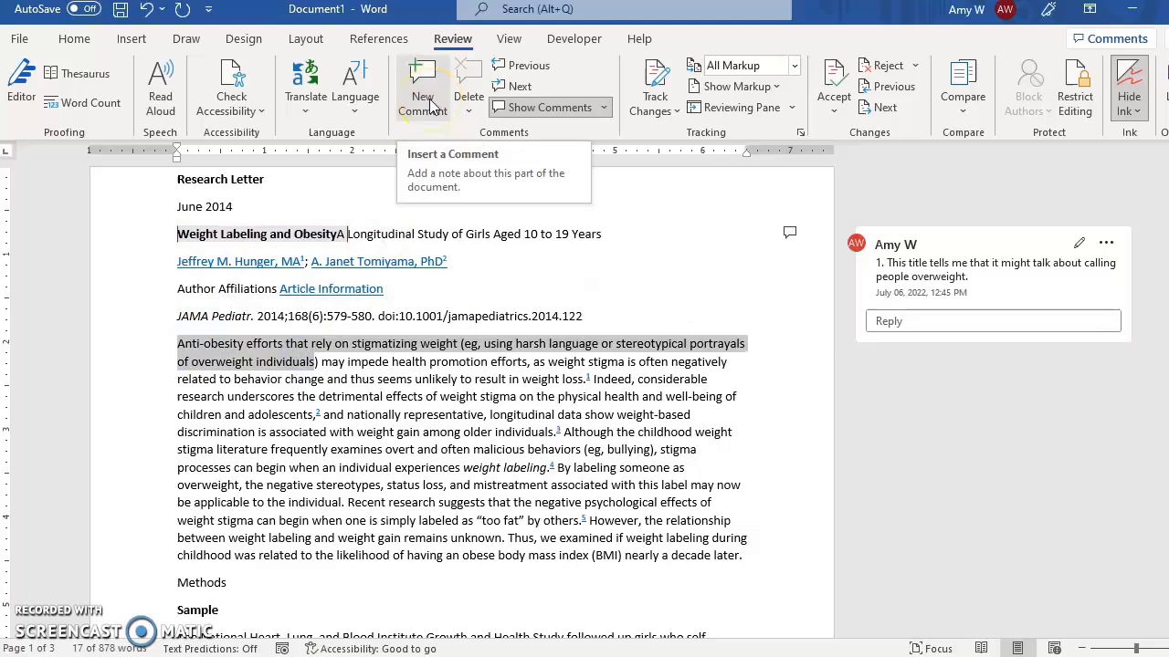
left_click(423, 96)
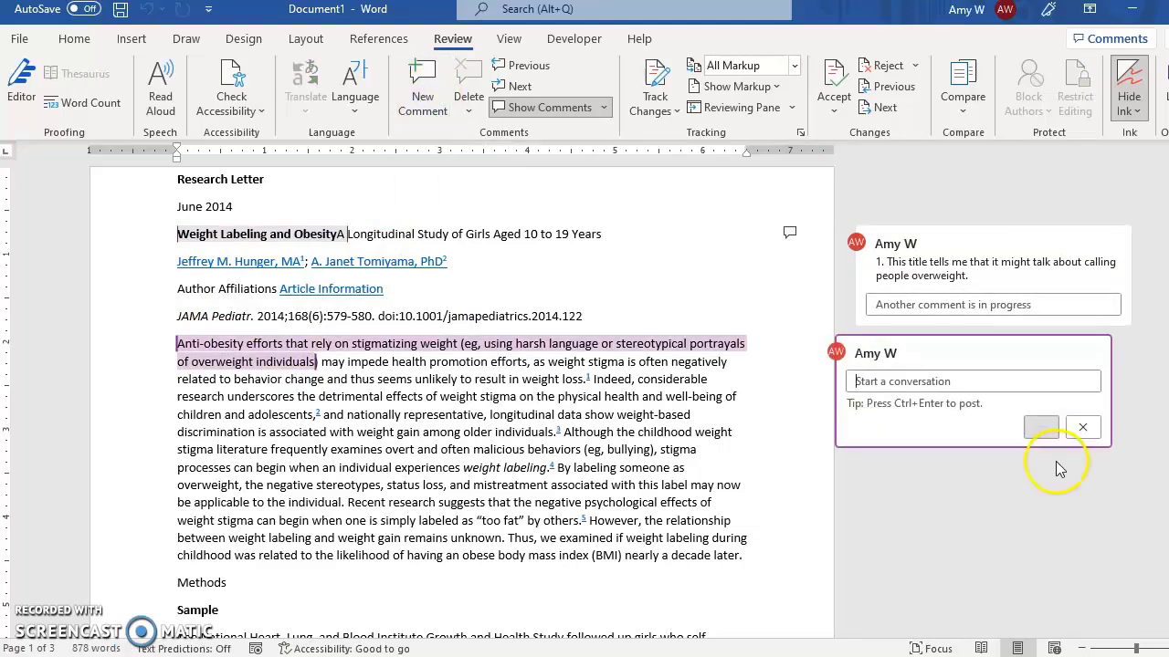
left_click(1080, 430)
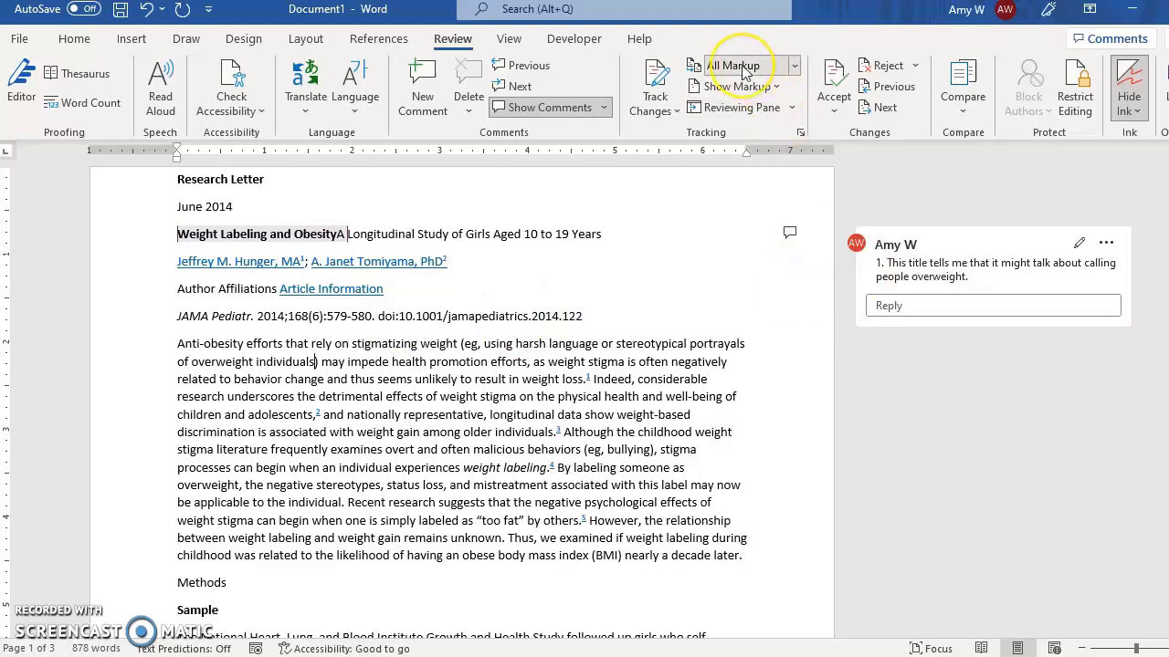
left_click(733, 66)
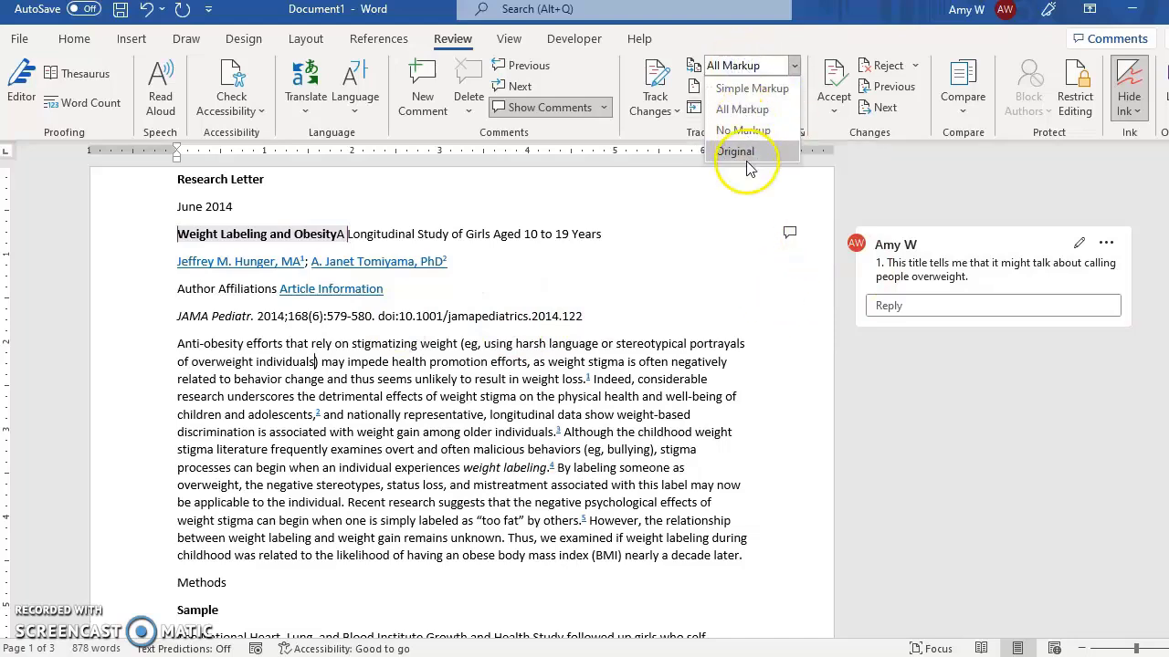
left_click(742, 130)
left_click(733, 66)
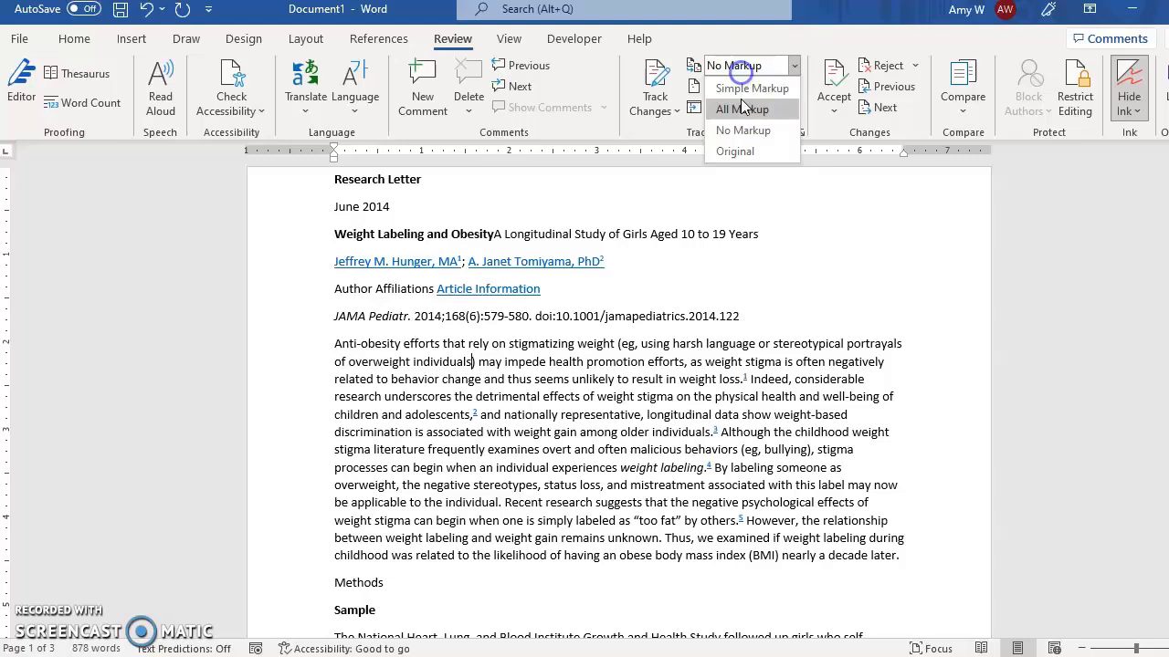
left_click(739, 108)
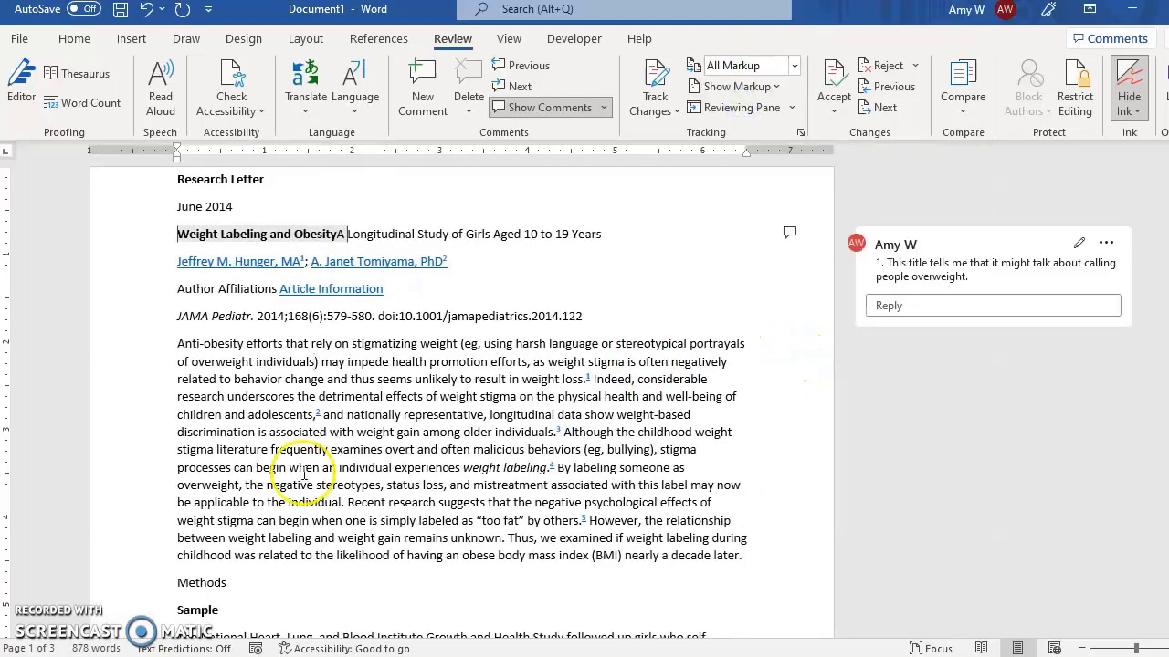